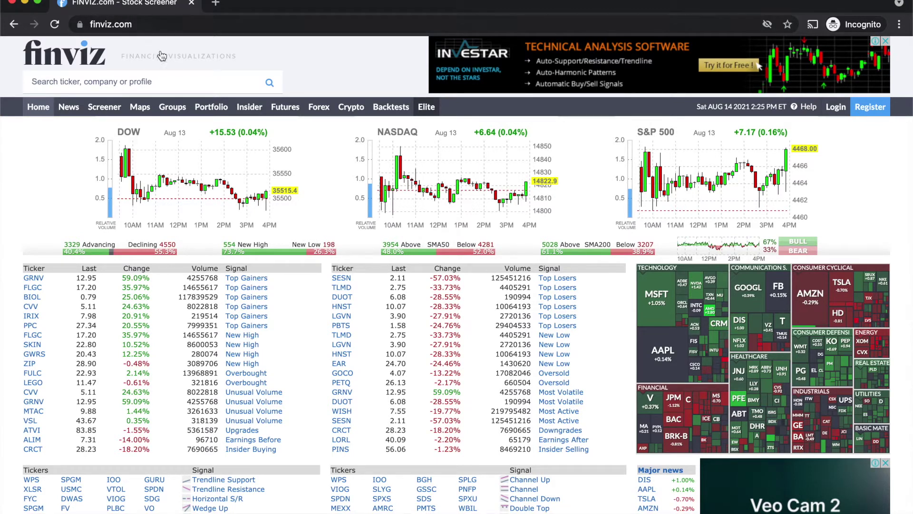
Open the stock screener with all filters shown and set the Country filter to USA.
left_click(105, 111)
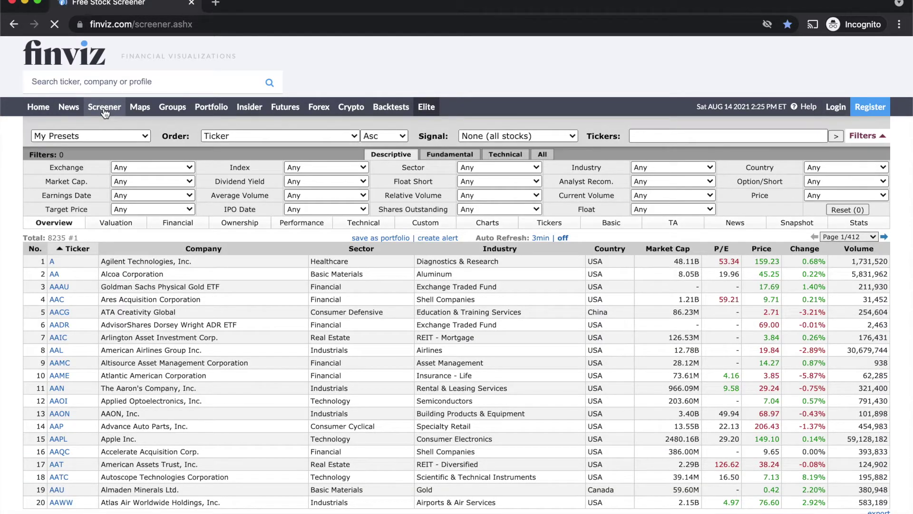
left_click(541, 155)
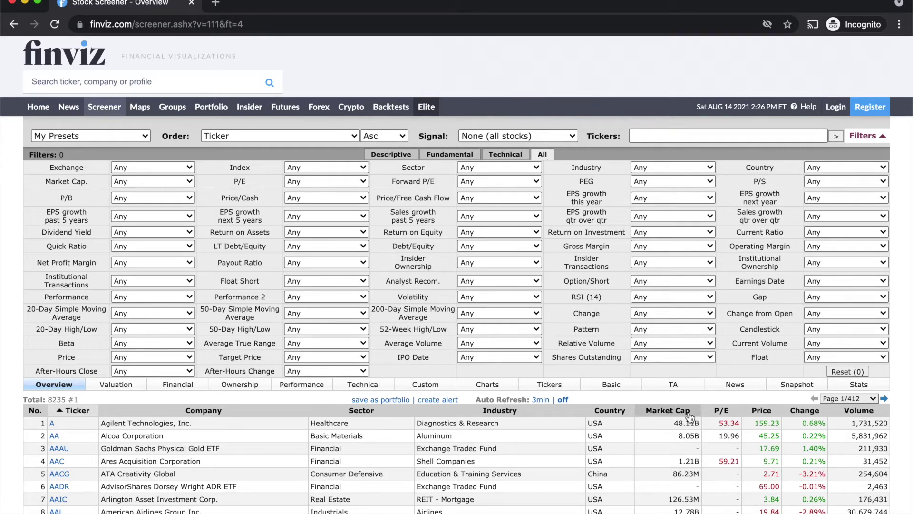
left_click(862, 164)
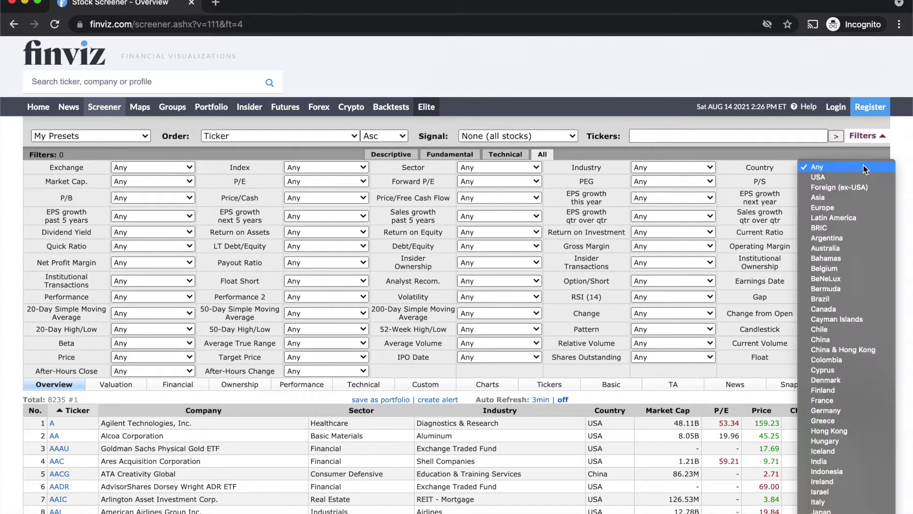
left_click(857, 178)
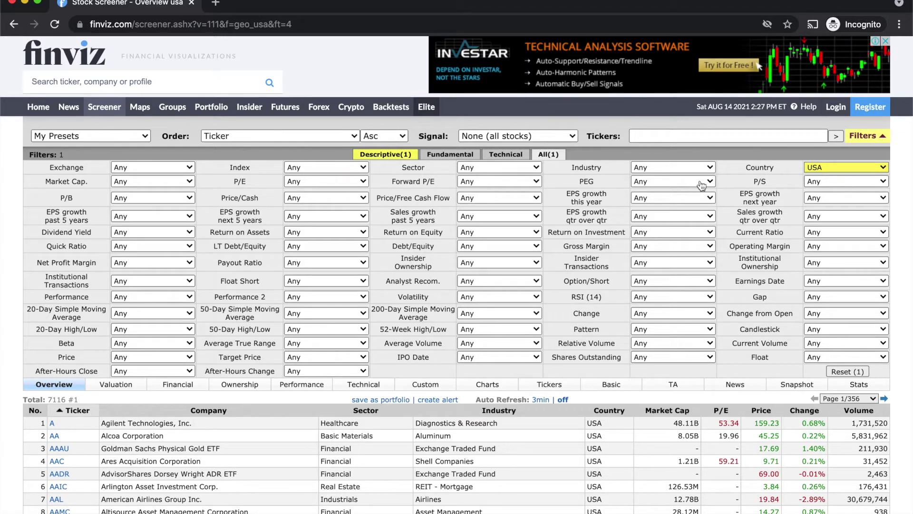
Filter the stocks by market cap +Mid (over $2bln) and by target price Above Price.
left_click(122, 181)
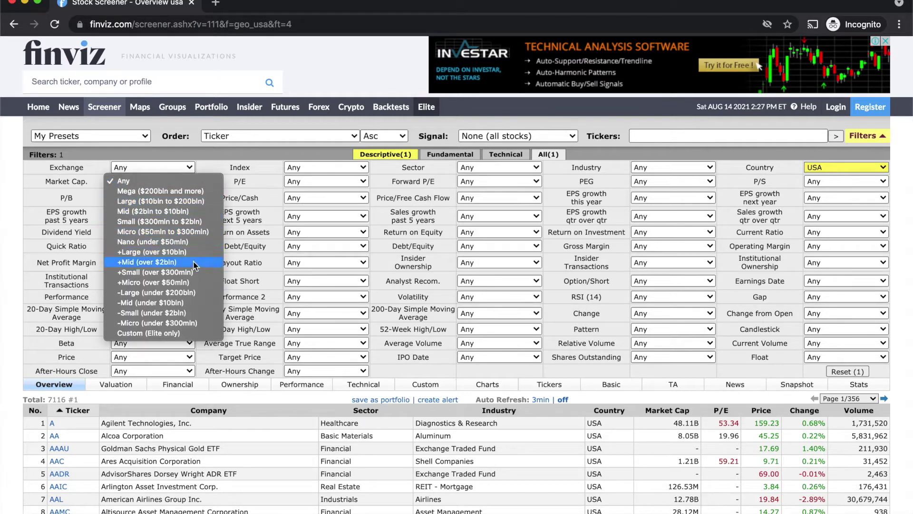
left_click(193, 262)
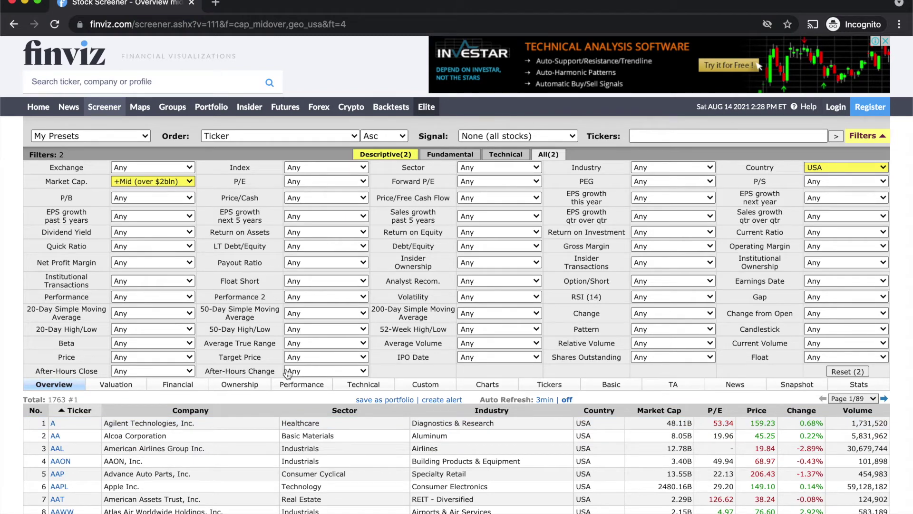
left_click(336, 358)
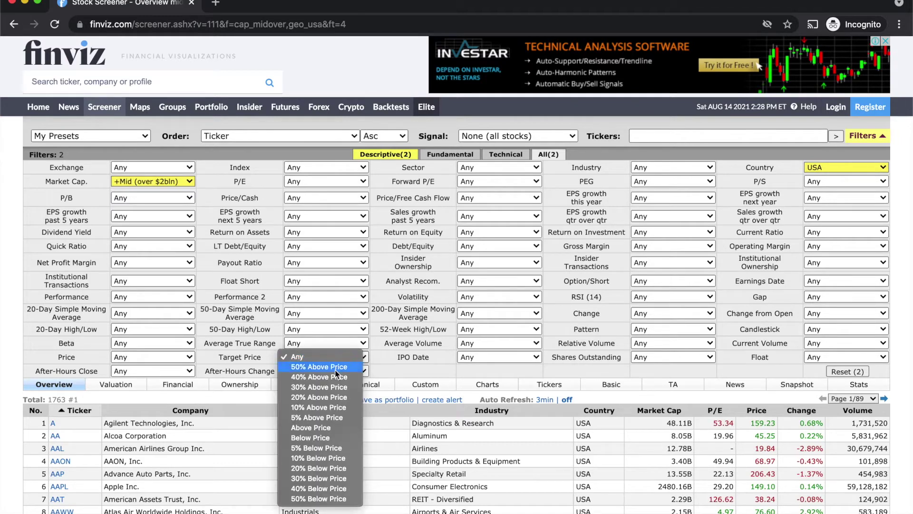
key("Escape")
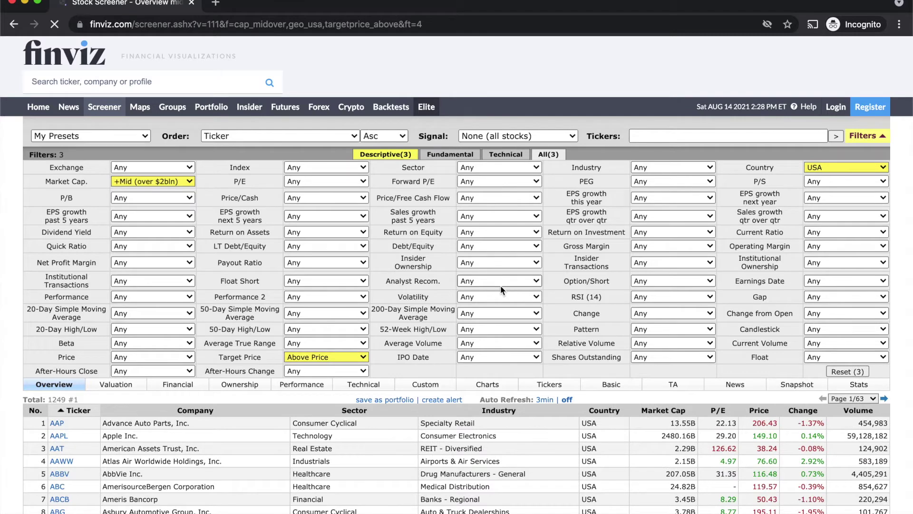
Set the analyst recommendation filter to Buy or better and the RSI (14) filter to Oversold (40).
left_click(501, 280)
key("Escape")
left_click(500, 300)
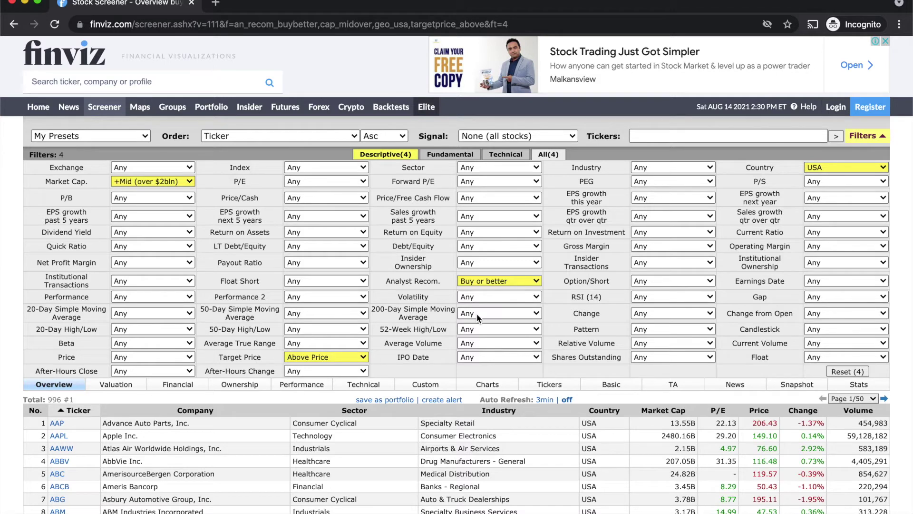
mouse_move(576, 272)
left_click(666, 297)
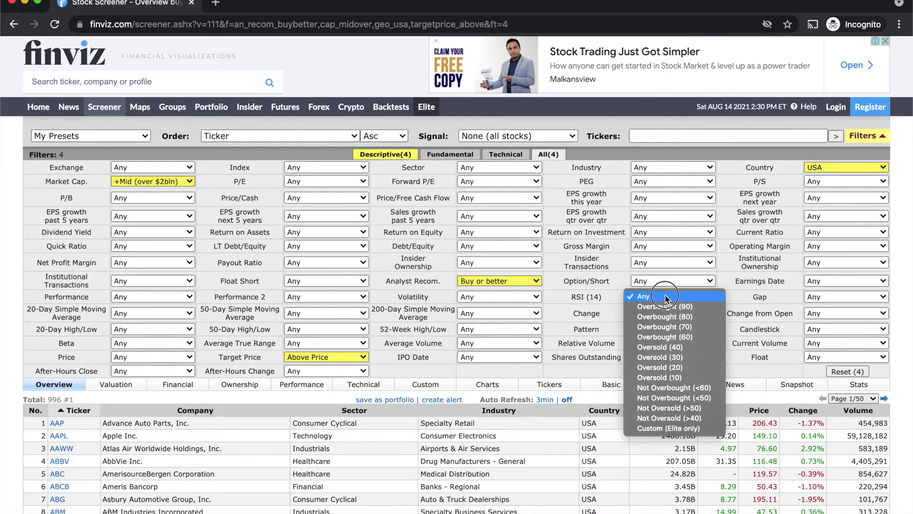
left_click(689, 347)
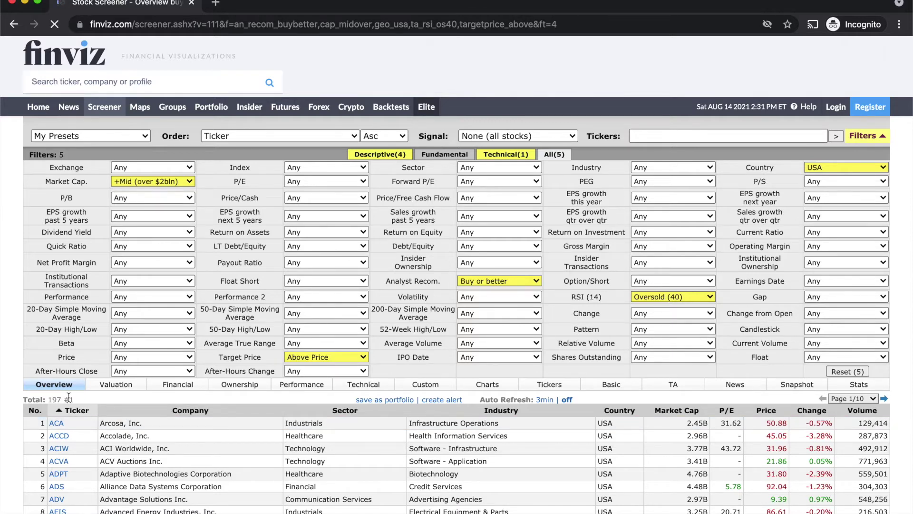
Set the Dividend Yield filter to Over 2%.
scroll(233, 409, "down", 5)
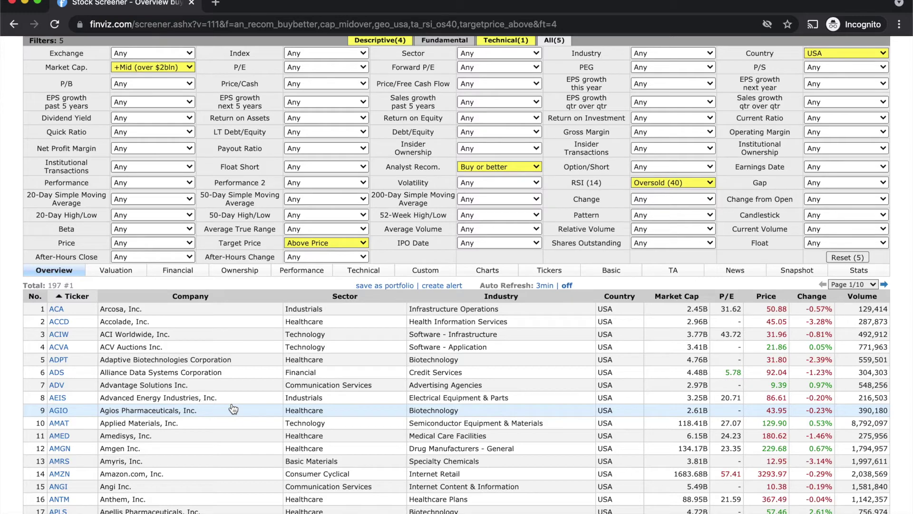
left_click(153, 118)
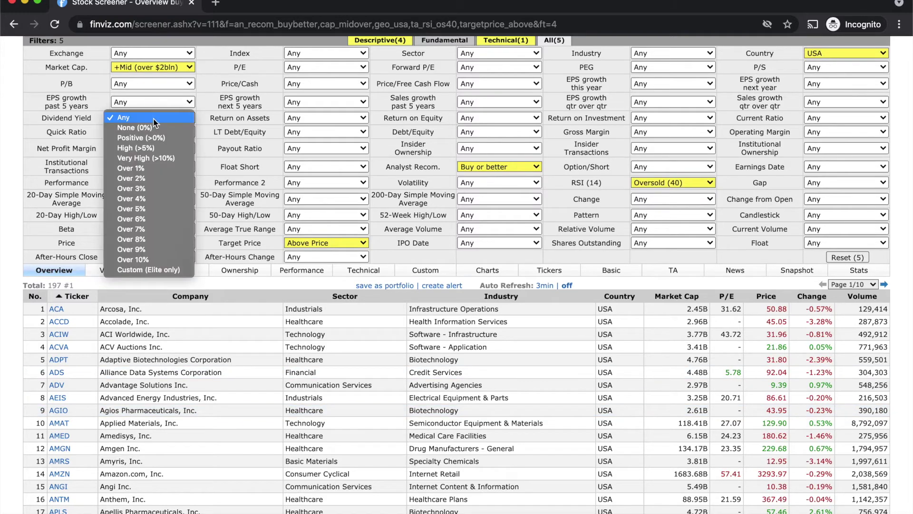
left_click(165, 179)
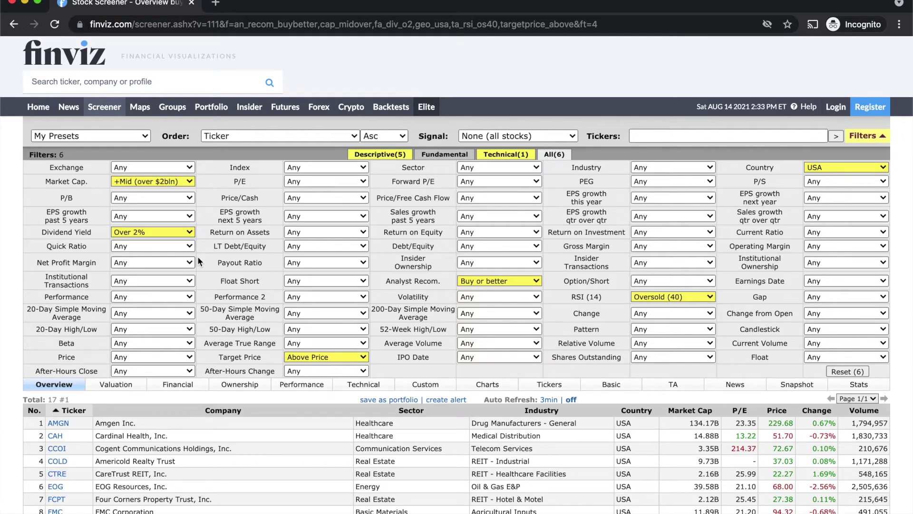
Show the filtered stocks in the Financial view and sort them by dividend in descending order.
scroll(197, 255, "down", 3)
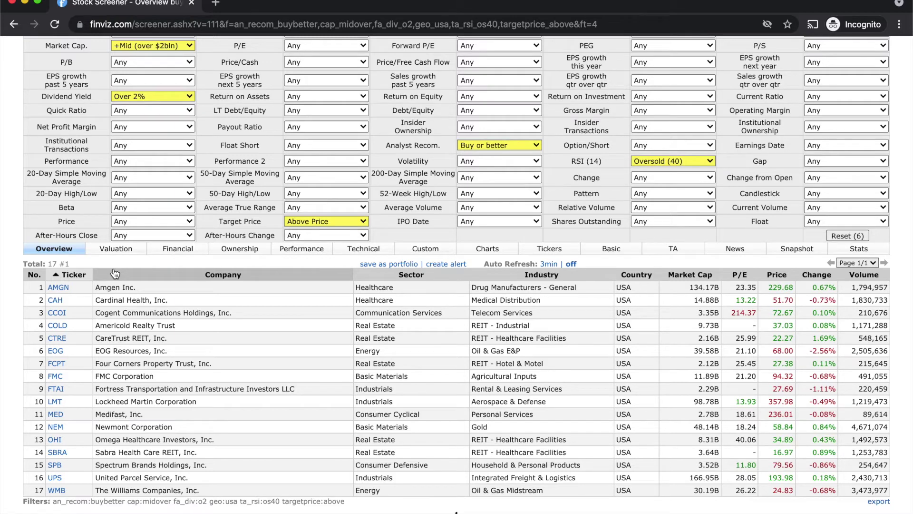
left_click(183, 249)
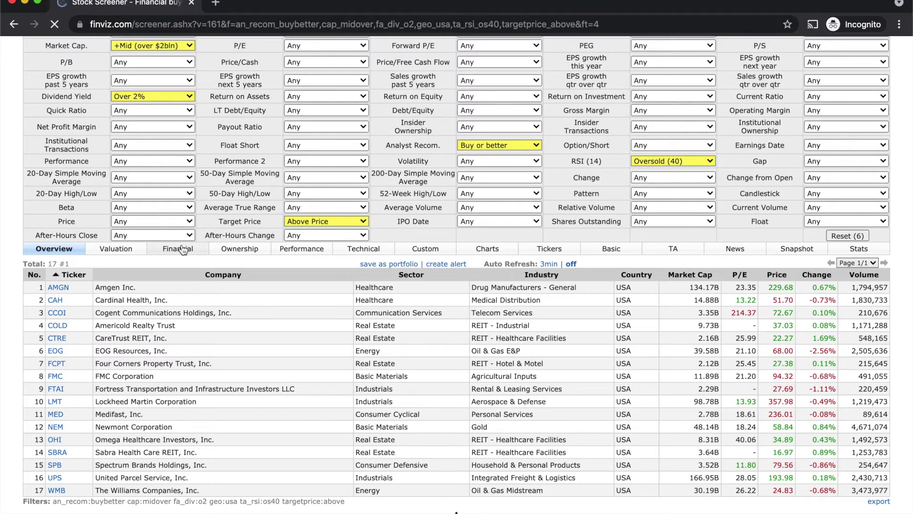
scroll(184, 254, "down", 3)
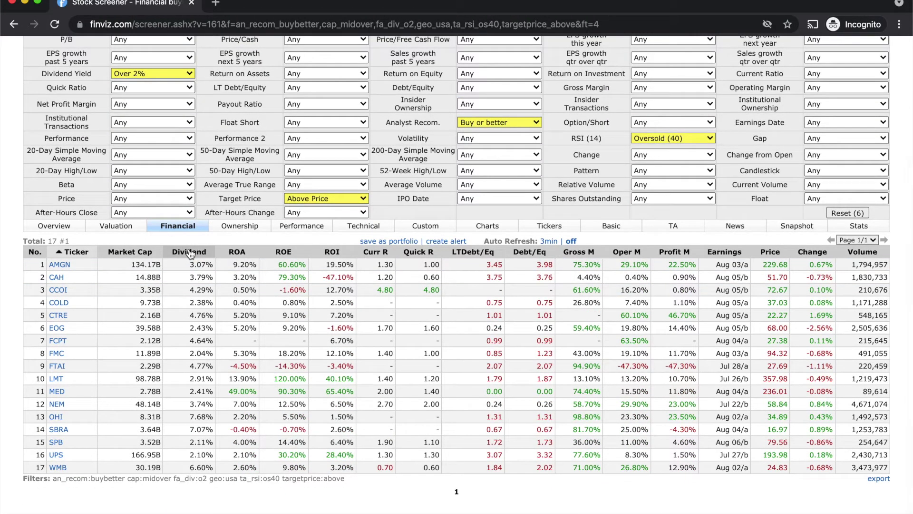
left_click(189, 254)
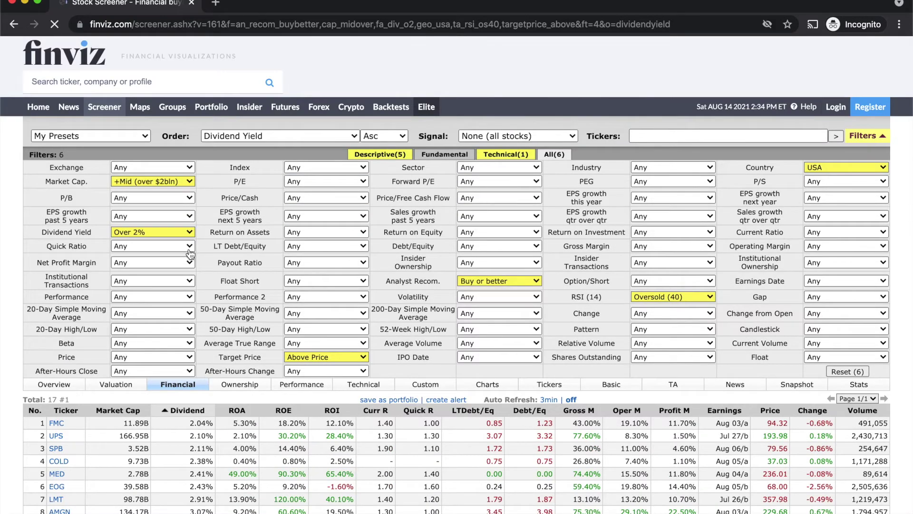
scroll(206, 361, "down", 5)
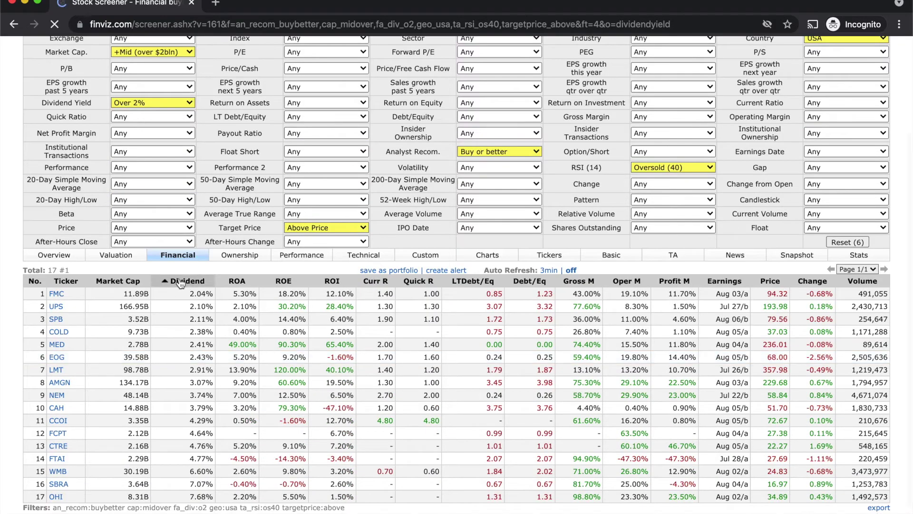
left_click(180, 282)
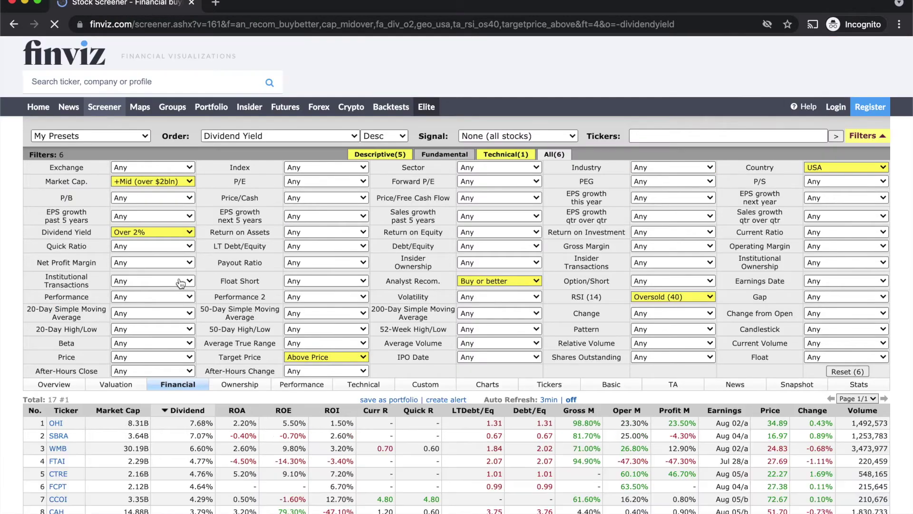
Show the screened stocks as charts, using the candle type and the weekly timeframe.
scroll(205, 328, "down", 4)
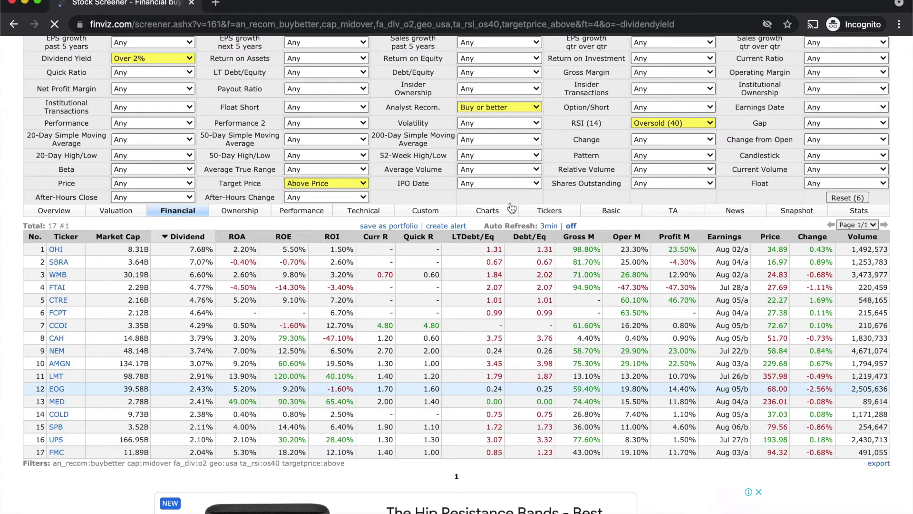
left_click(497, 210)
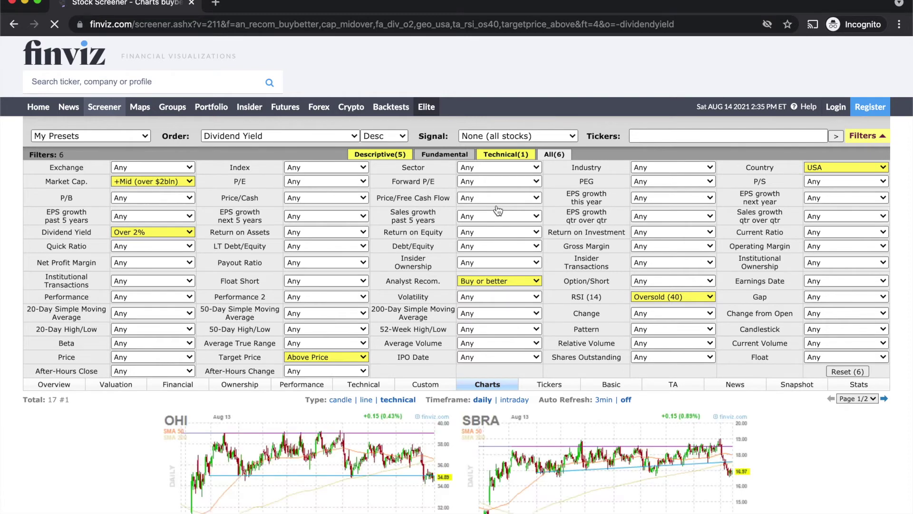
scroll(335, 204, "down", 5)
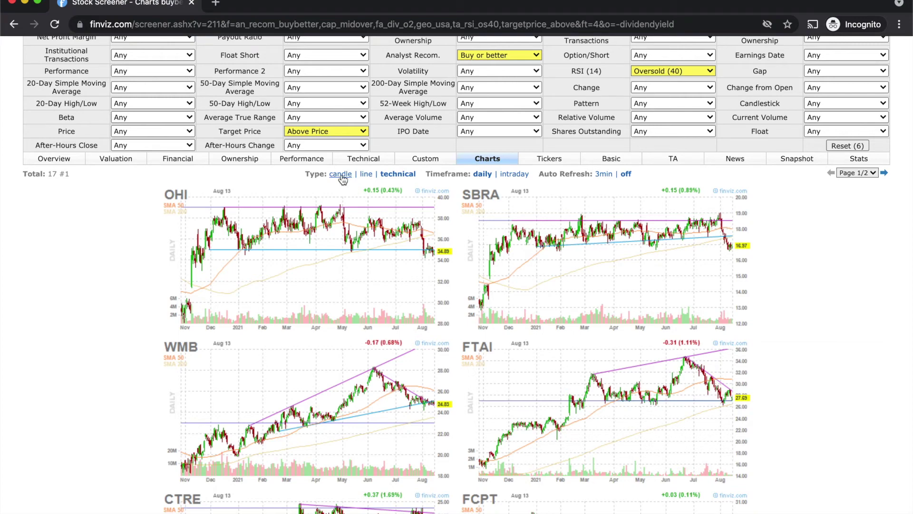
left_click(342, 175)
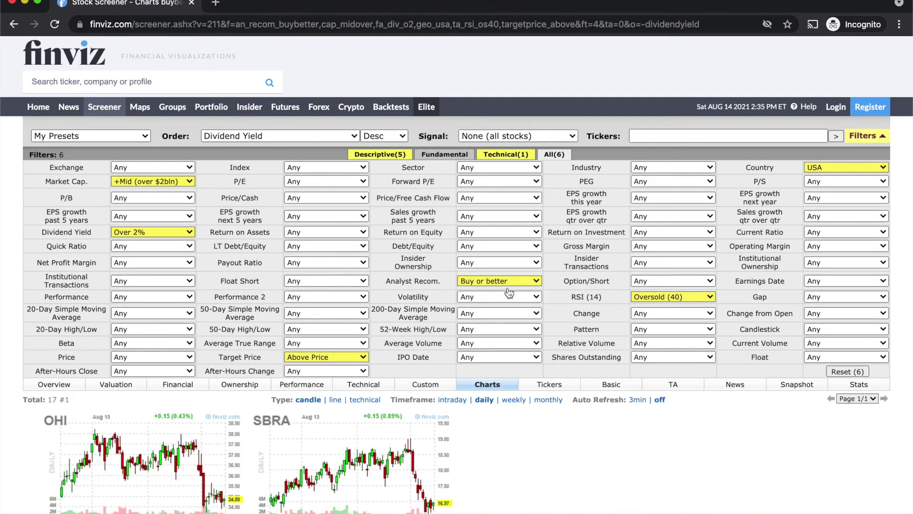
scroll(507, 289, "down", 2)
left_click(516, 289)
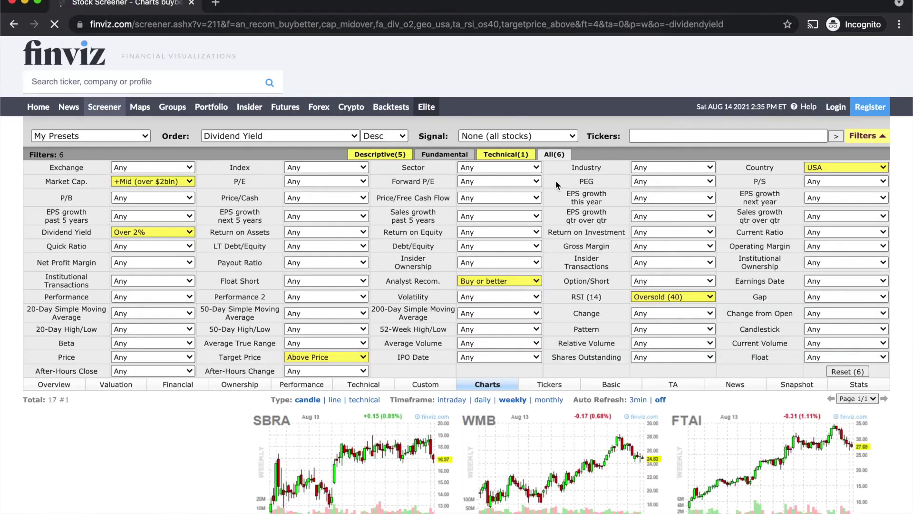
Compare the weekly charts of the screened stocks and open the AMGN quote page in a new browser tab.
scroll(544, 207, "down", 7)
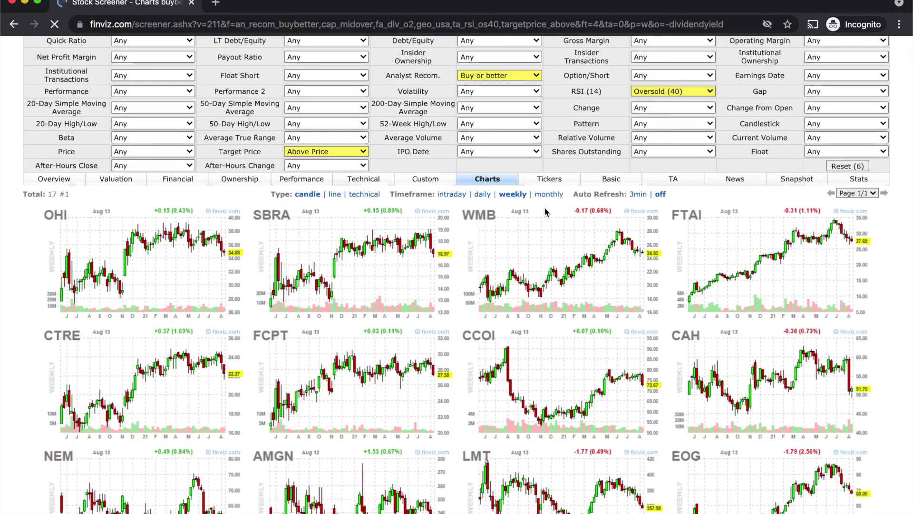
scroll(546, 212, "down", 1)
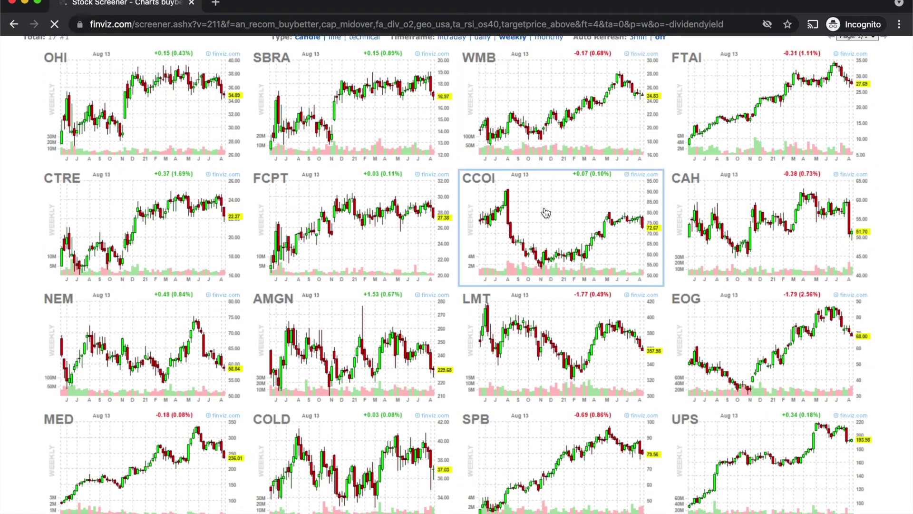
mouse_move(545, 212)
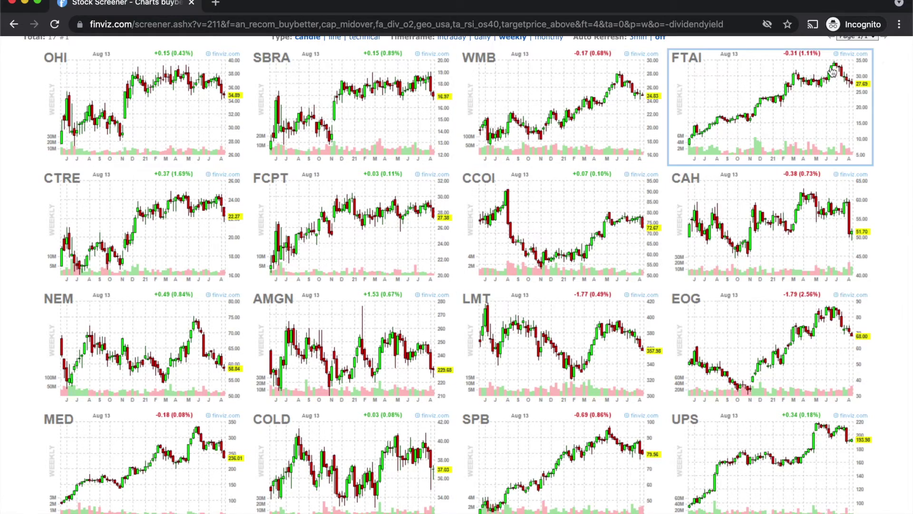
mouse_move(783, 208)
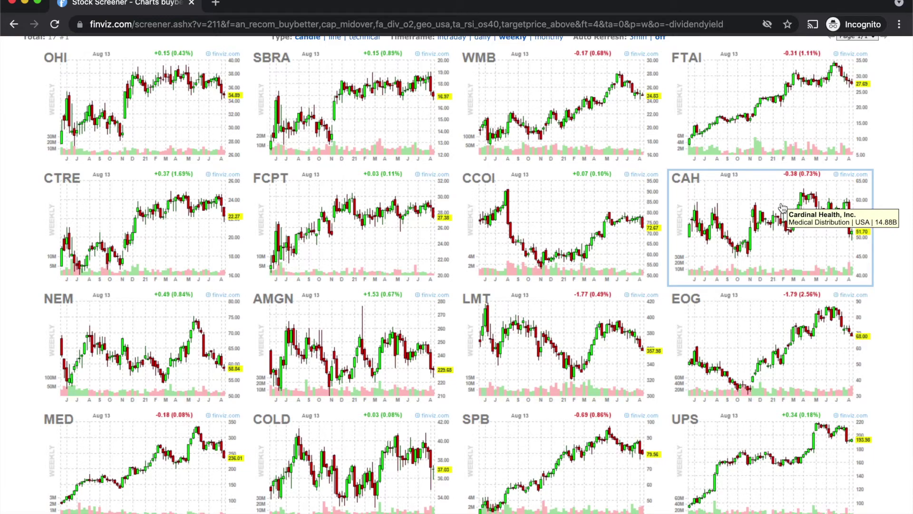
scroll(666, 251, "down", 3)
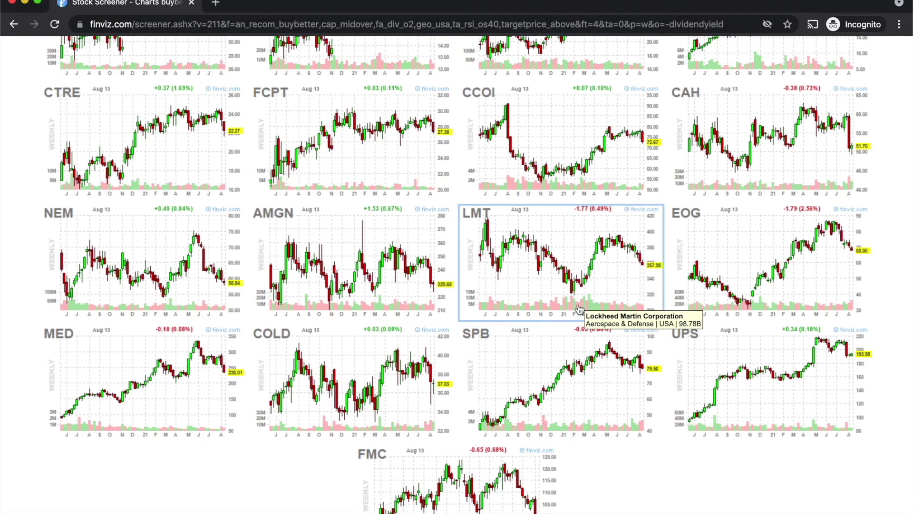
left_click(388, 272, "super")
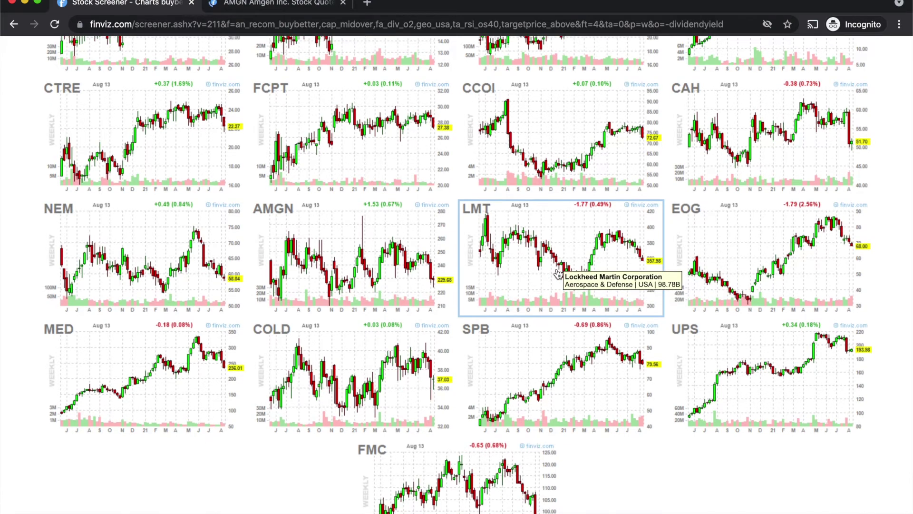
scroll(558, 274, "down", 1)
scroll(443, 175, "up", 2)
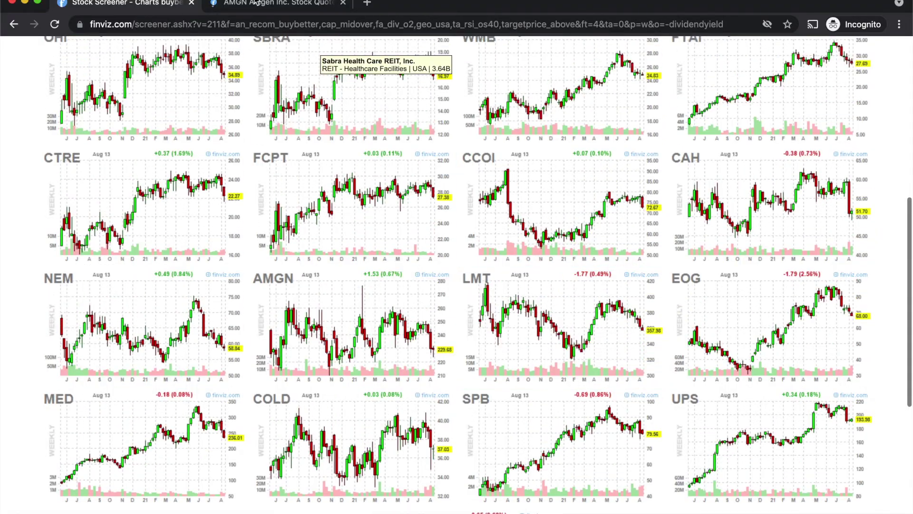
Dismiss the floating video on the AMGN quote page and examine Amgen's weekly chart, dividend, valuation and target price figures.
key("ctrl+Tab")
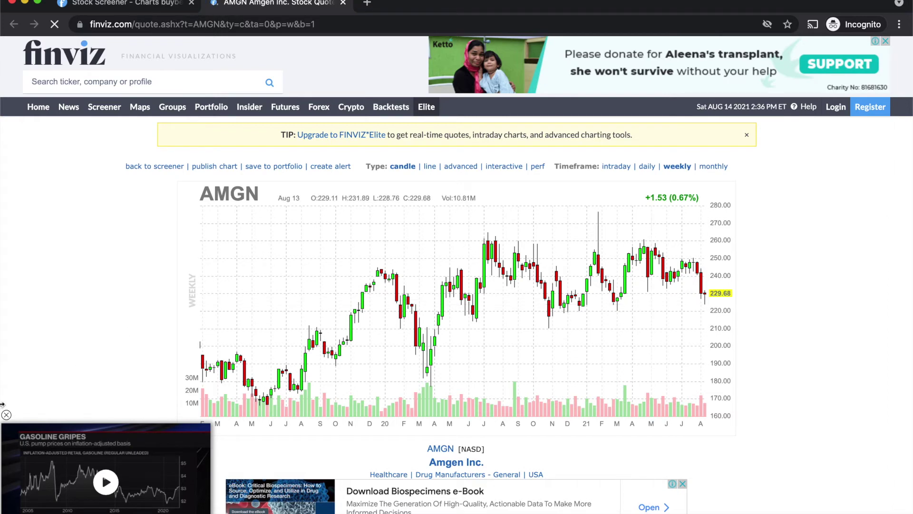
left_click(6, 414)
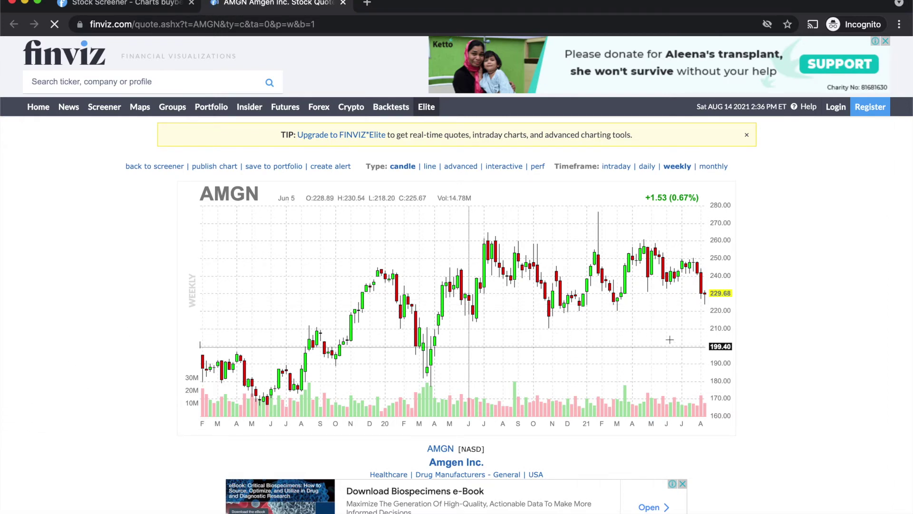
scroll(672, 343, "down", 1)
scroll(672, 343, "down", 5)
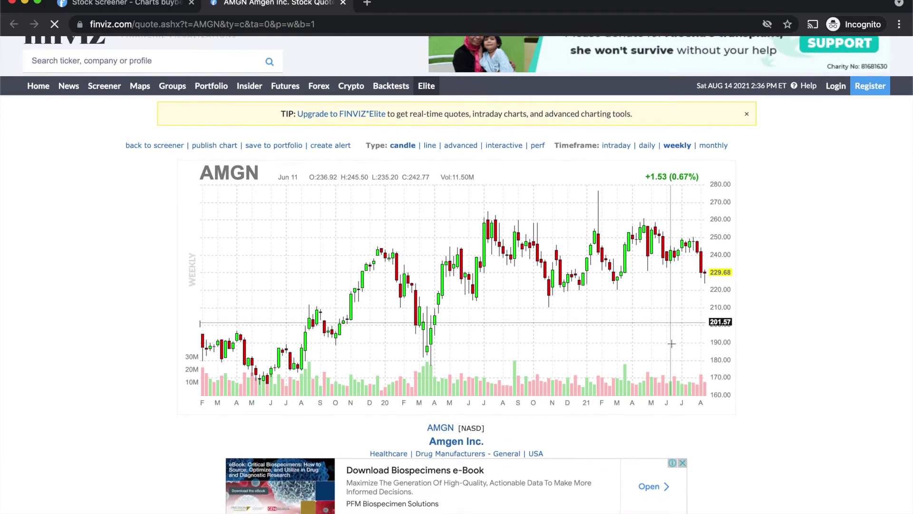
scroll(666, 373, "down", 1)
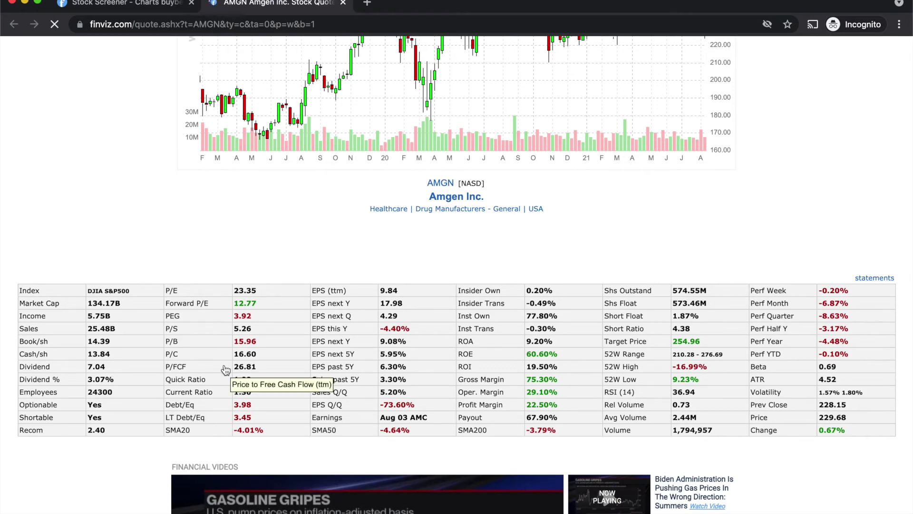
scroll(225, 370, "up", 5)
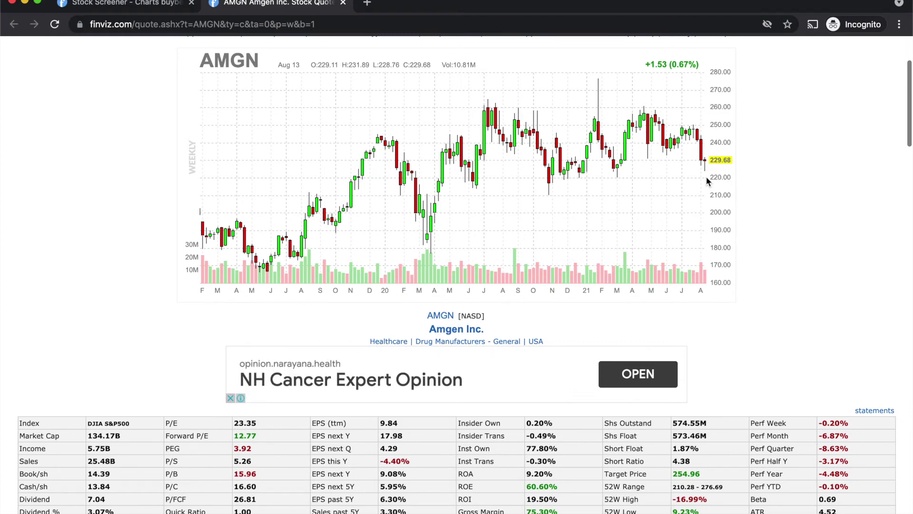
scroll(705, 176, "down", 4)
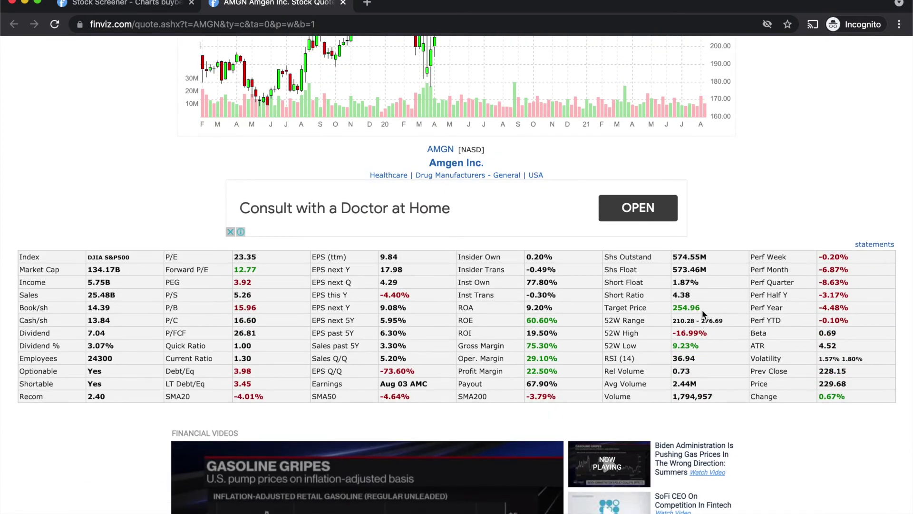
scroll(703, 313, "up", 4)
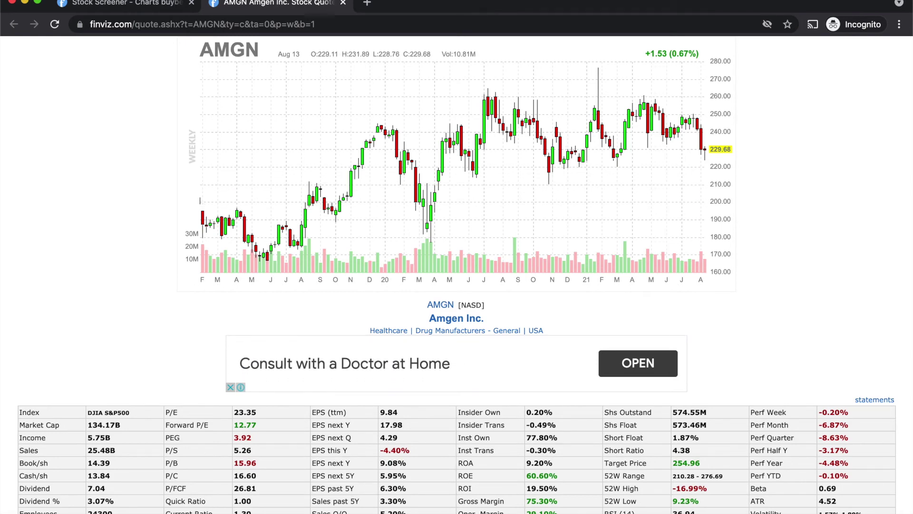
Return to the screened stock charts and open the LMT quote page in a new browser tab.
left_click(121, 7)
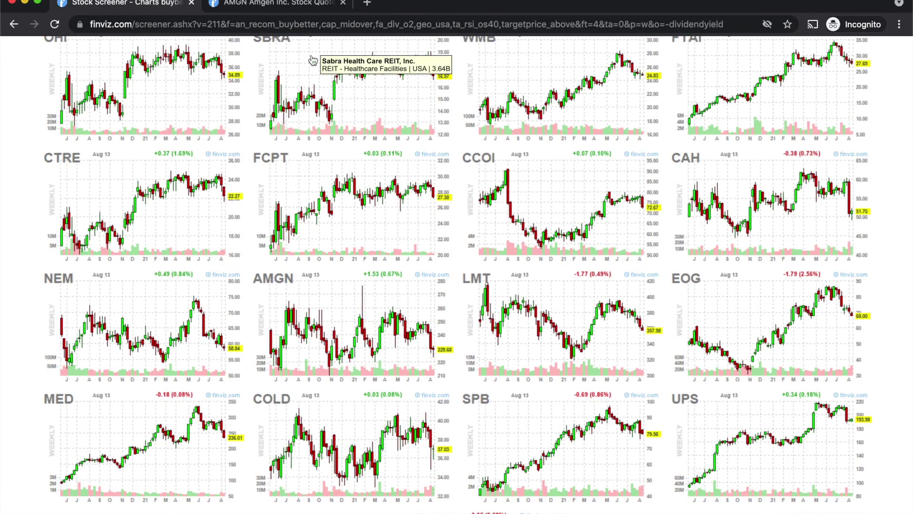
scroll(453, 160, "down", 2)
scroll(452, 160, "down", 1)
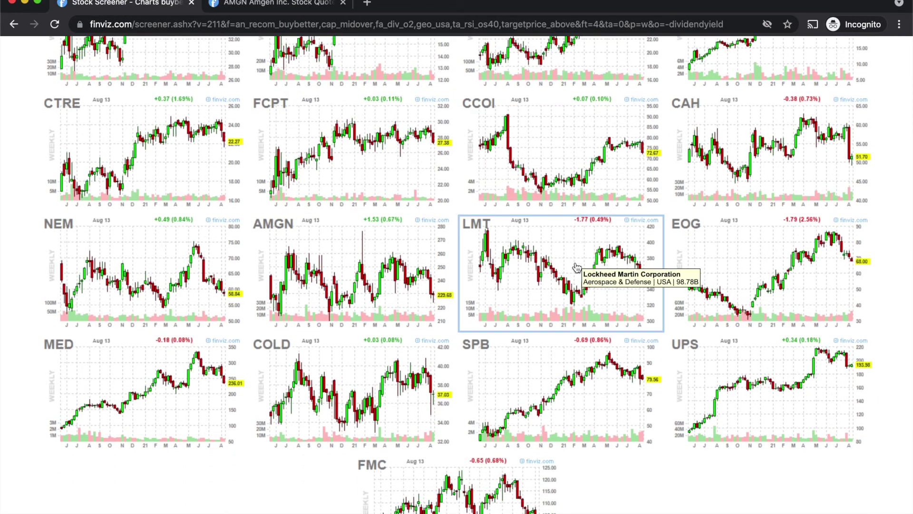
left_click(399, 252, "super")
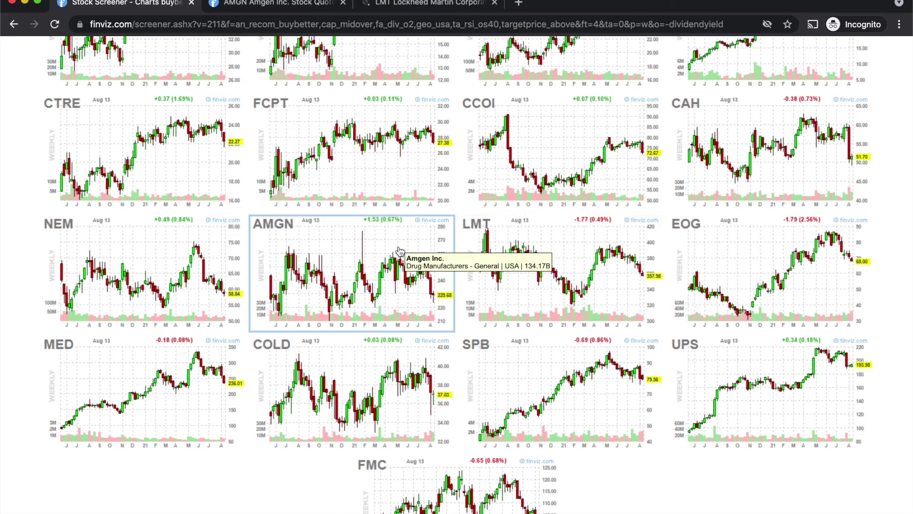
scroll(399, 251, "up", 3)
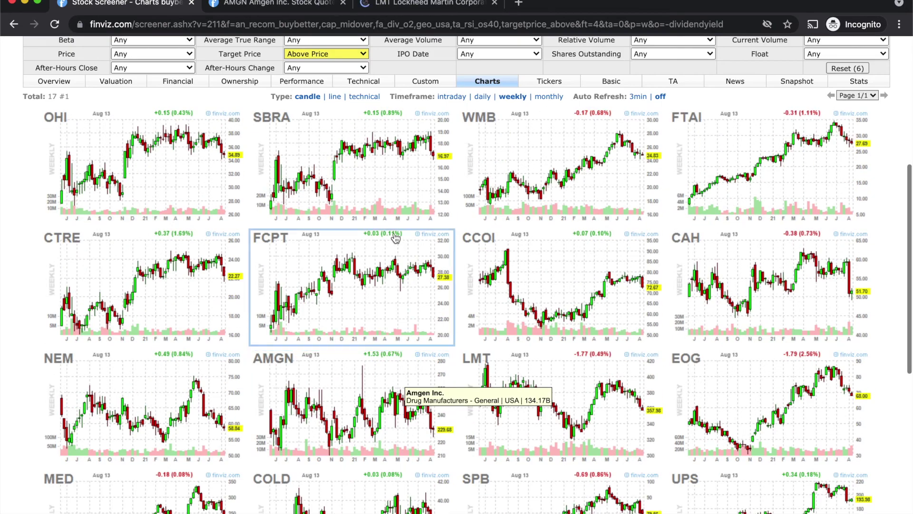
Examine Lockheed Martin's weekly chart and its dividend, valuation and target price figures on the LMT quote page.
left_click(450, 5)
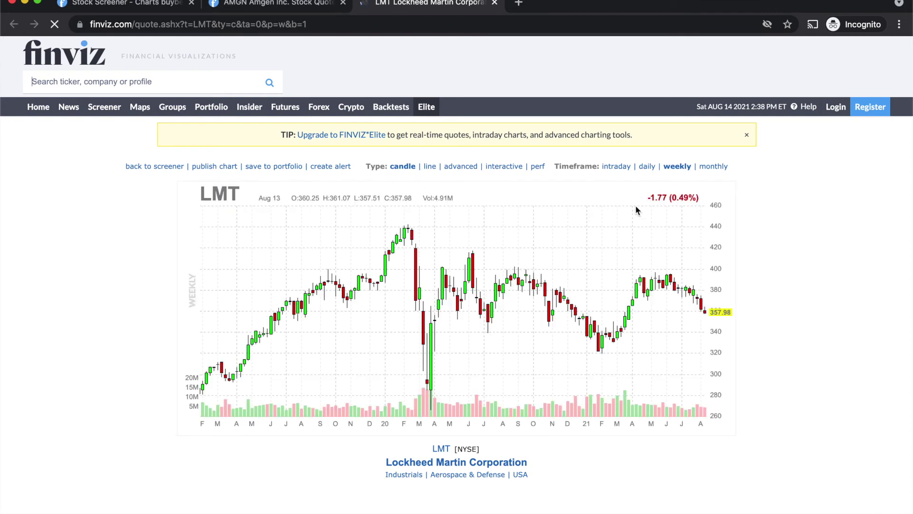
scroll(596, 269, "down", 3)
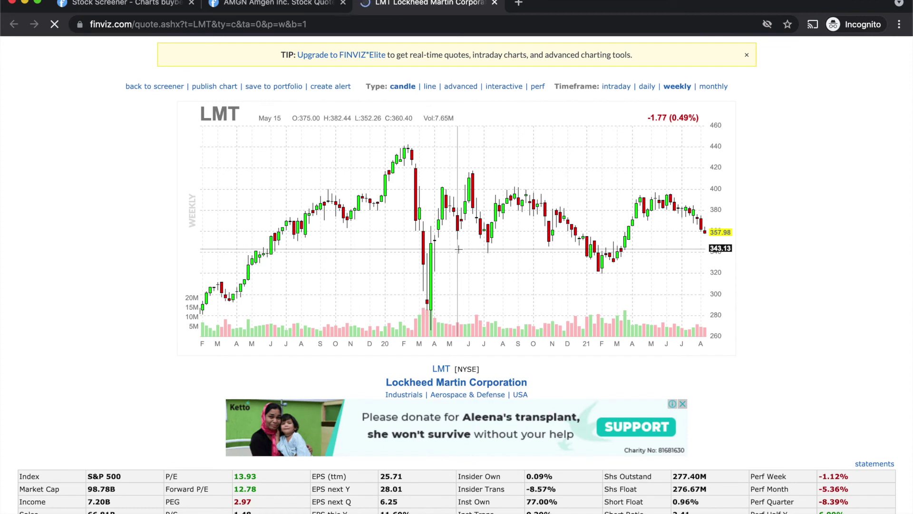
scroll(458, 248, "down", 2)
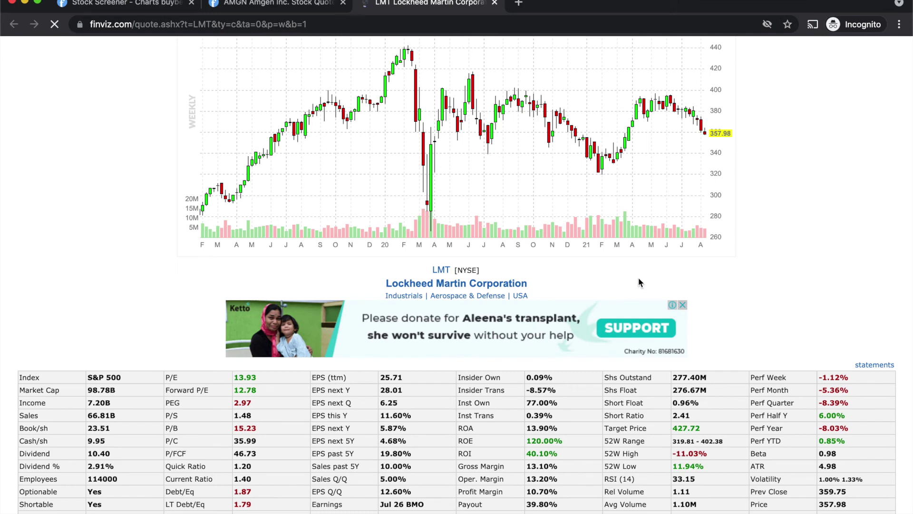
scroll(638, 278, "up", 1)
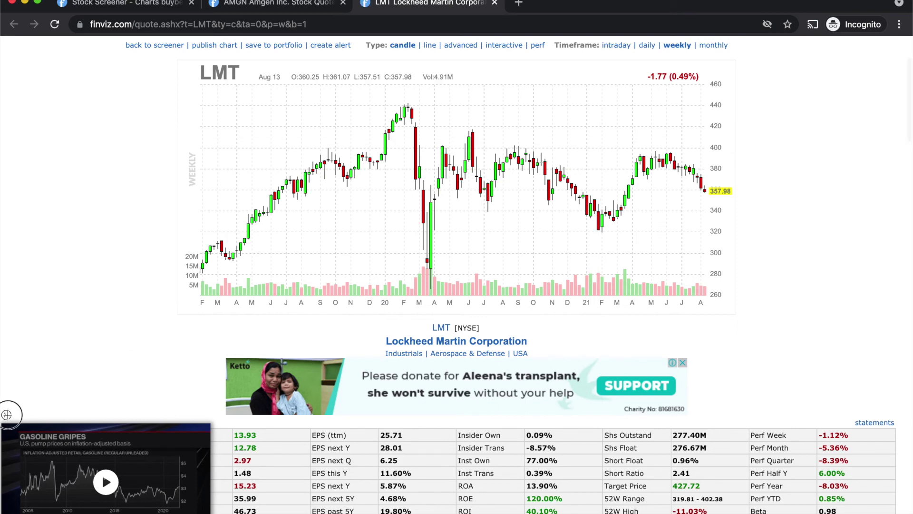
scroll(5, 381, "down", 3)
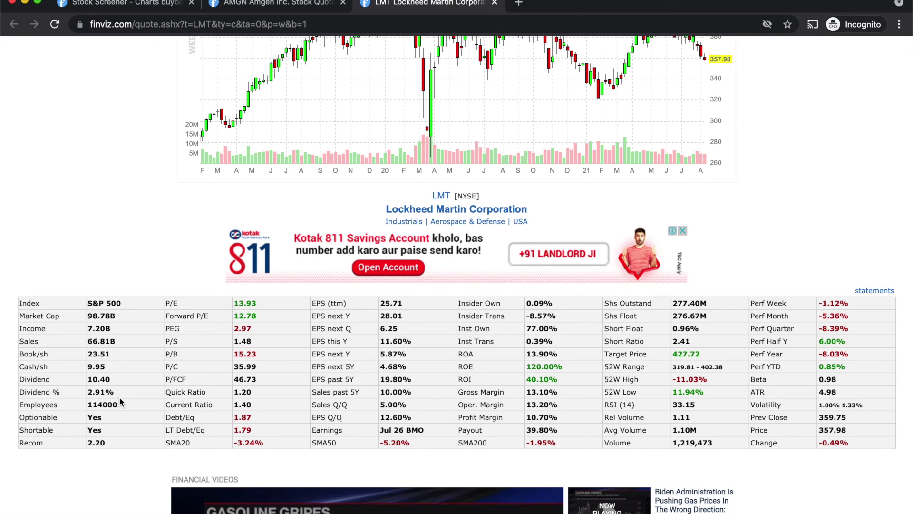
scroll(120, 398, "up", 2)
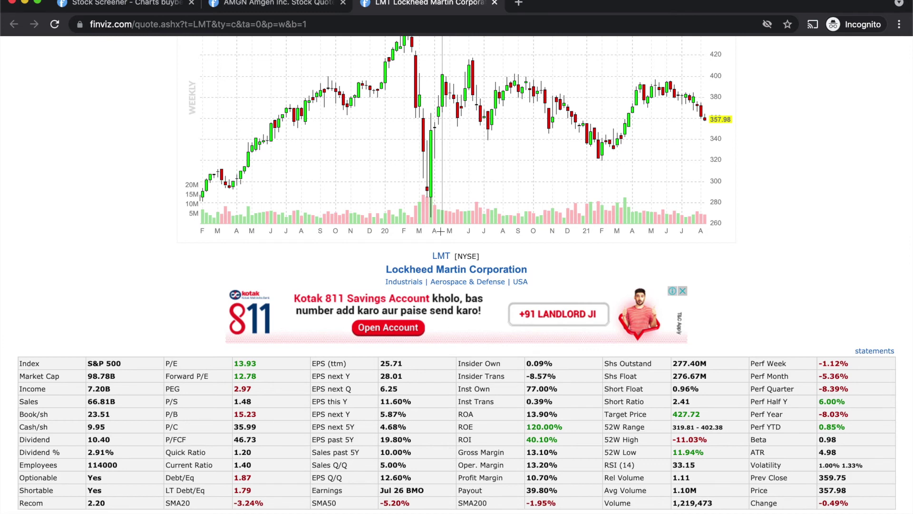
scroll(440, 232, "up", 5)
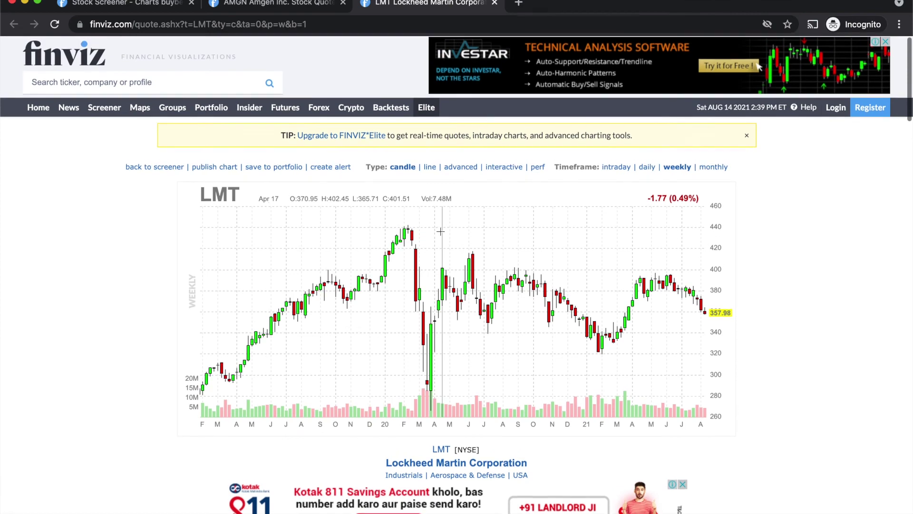